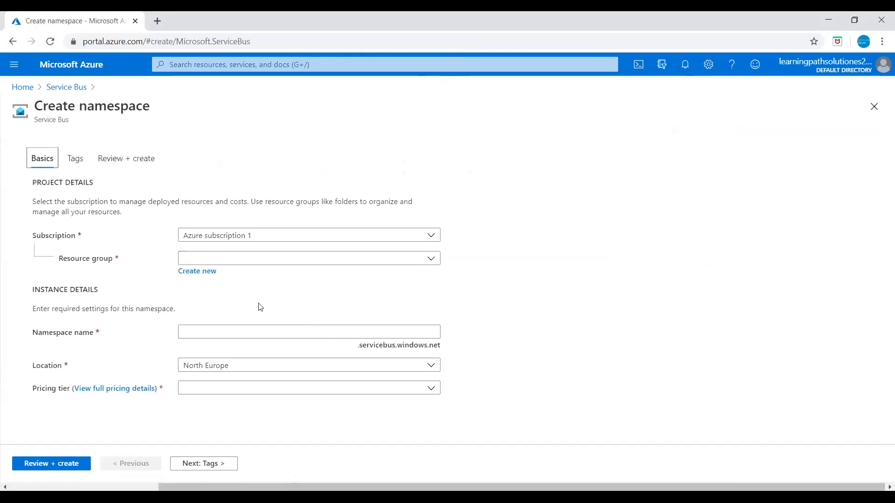
Create a new resource group named ServiceBus-RG for the namespace
left_click(200, 272)
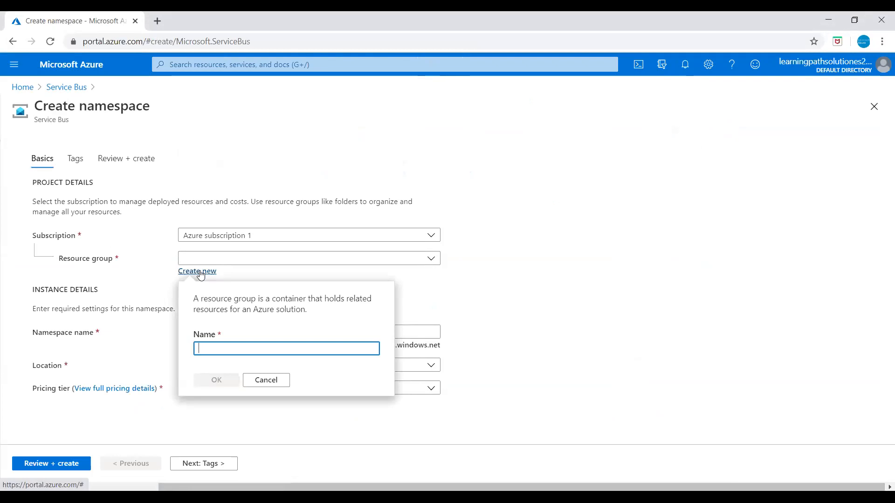
type("ServiceBus-RG")
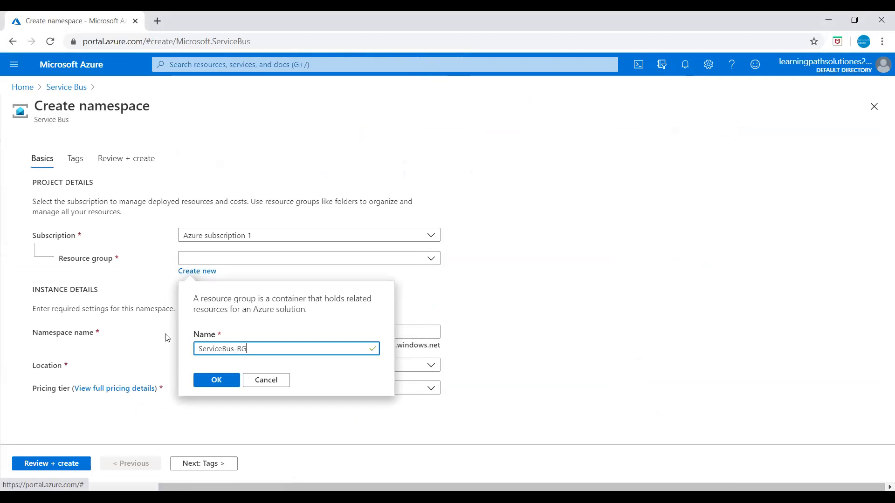
left_click(213, 386)
Name the Service Bus namespace servicebustest4536
left_click(206, 331)
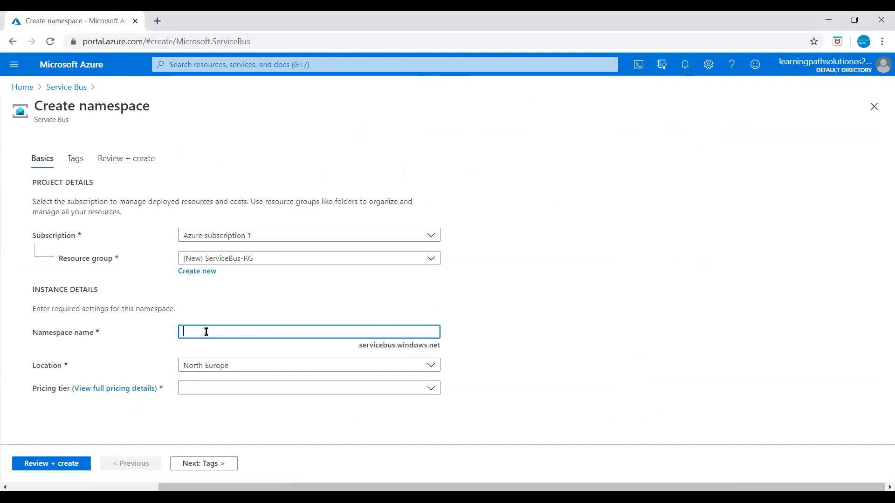
type("servicebustest123")
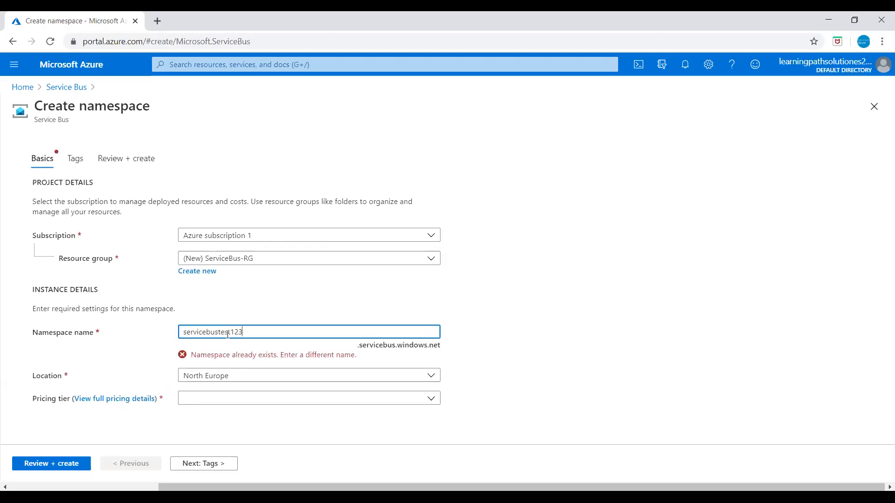
key("BackSpace")
key("BackSpace")
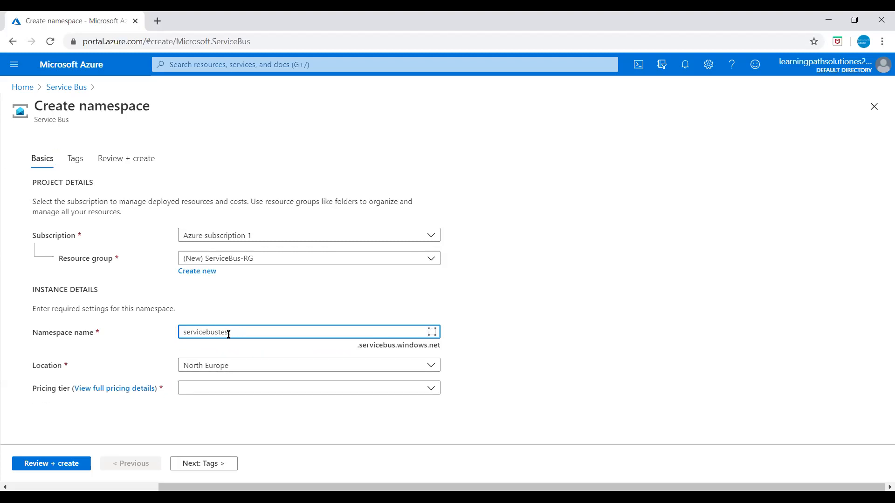
type("4536")
Set the namespace's location to East US
left_click(219, 371)
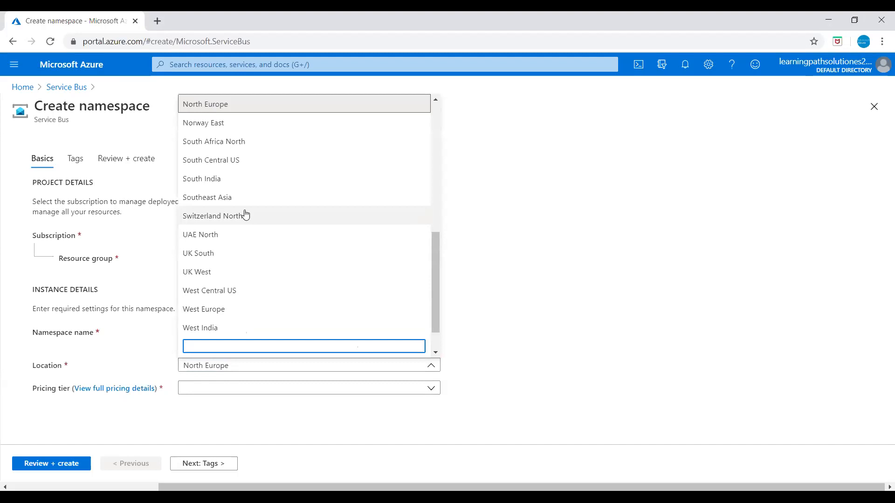
scroll(245, 214, "up", 10)
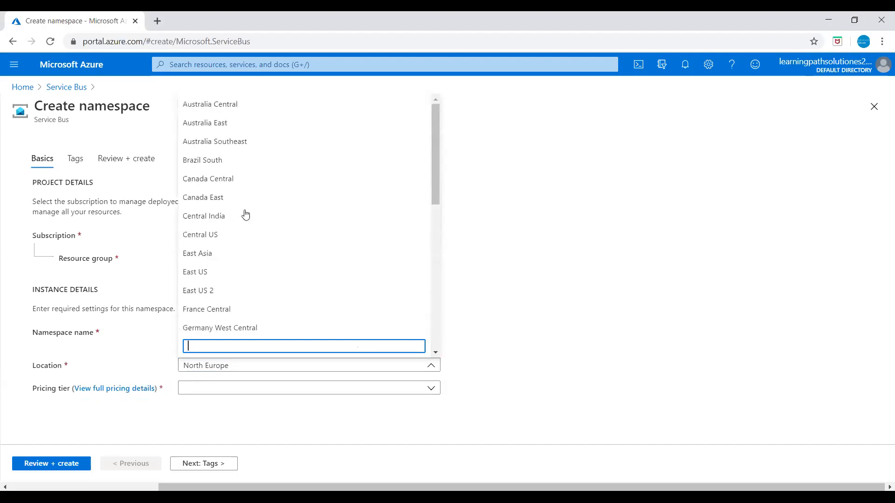
left_click(194, 276)
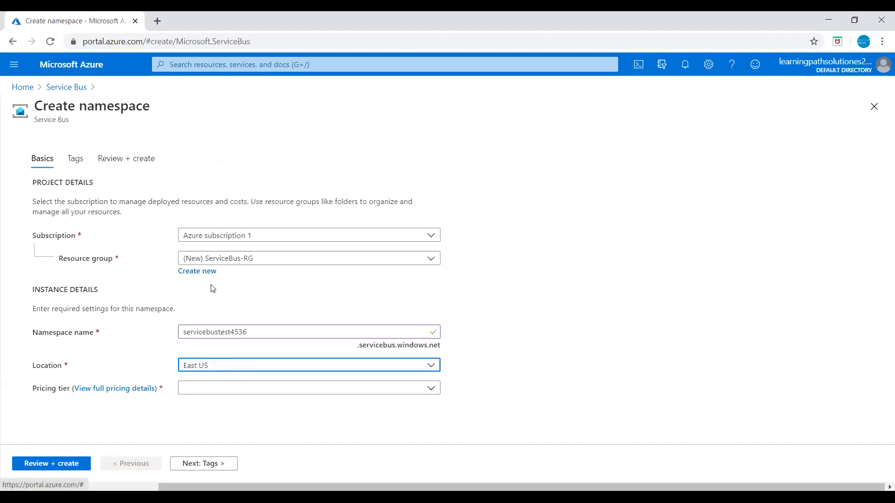
Look up the full pricing details and set the namespace's pricing tier to Basic
left_click(121, 388)
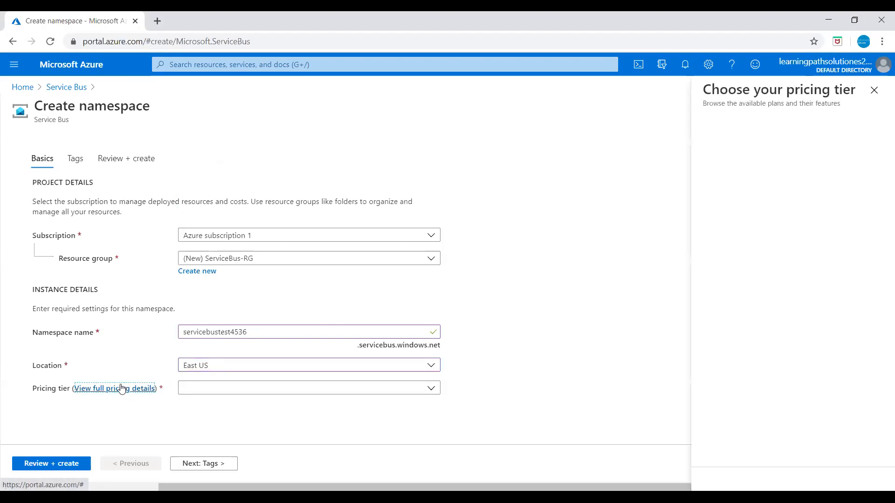
left_click(873, 90)
left_click(435, 393)
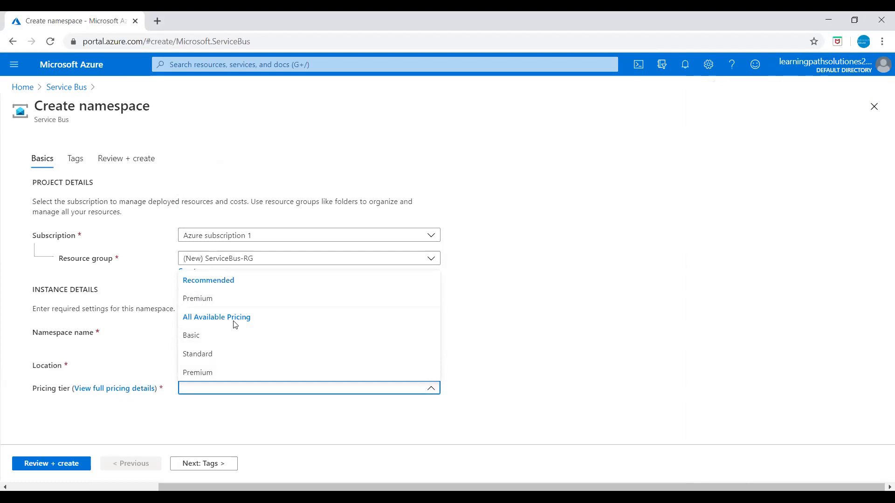
left_click(196, 337)
Review and create the namespace, and open the deployed resource's refreshed overview
left_click(54, 464)
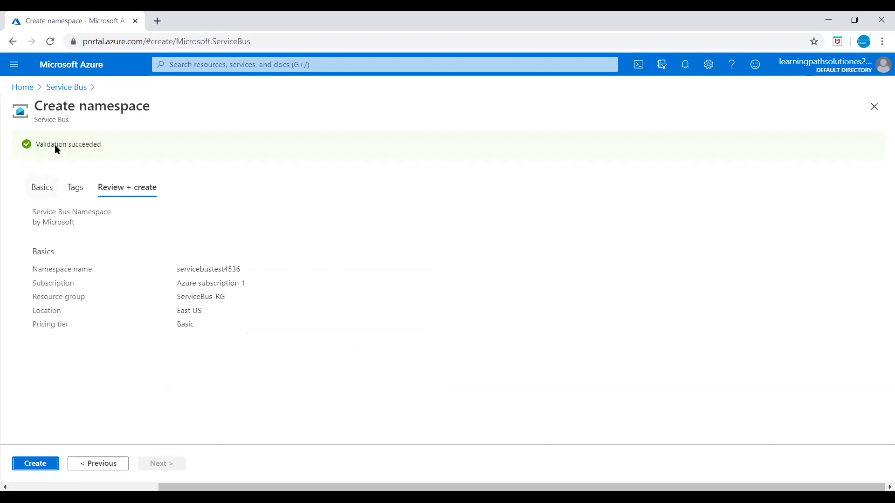
left_click(45, 464)
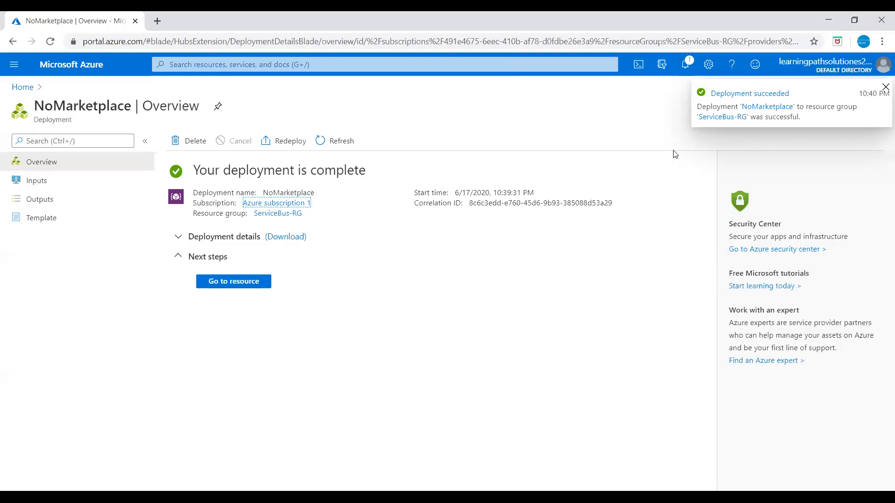
left_click(239, 291)
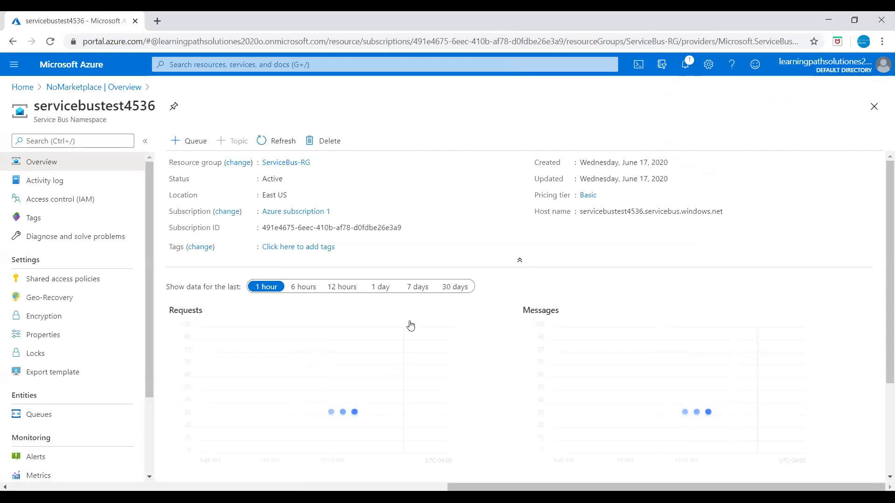
left_click(275, 148)
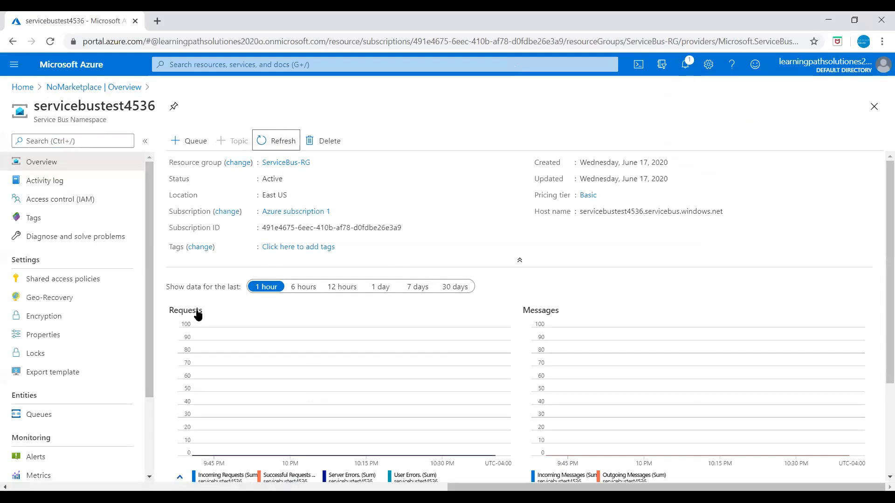
Start a new queue in the namespace, named sample1 with a maximum queue size of 1 GB
left_click_drag(150, 241, 134, 314)
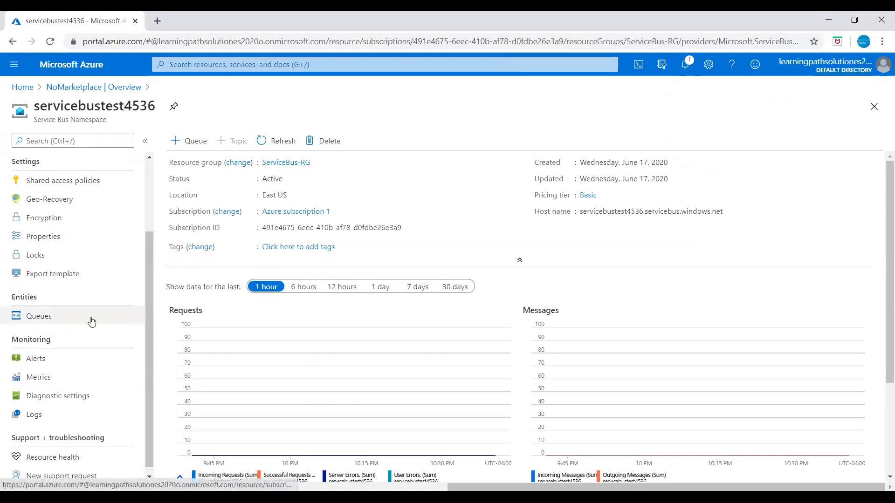
left_click(47, 319)
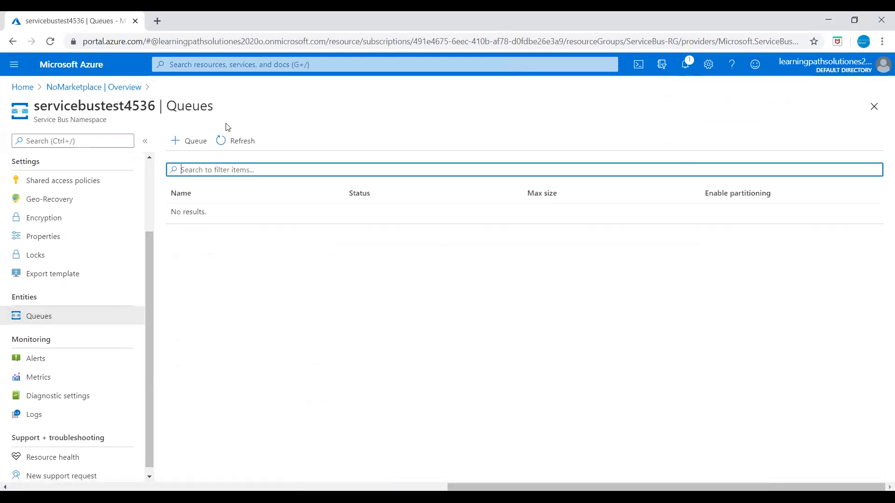
left_click(190, 142)
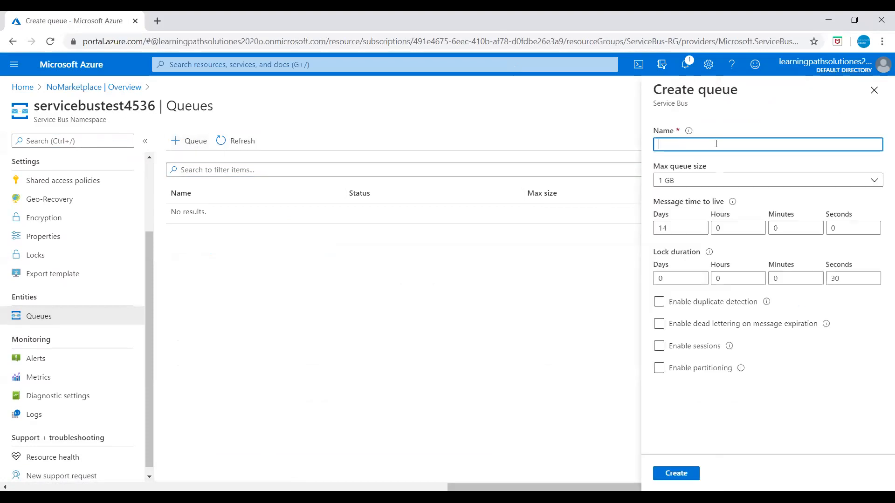
type("sample1")
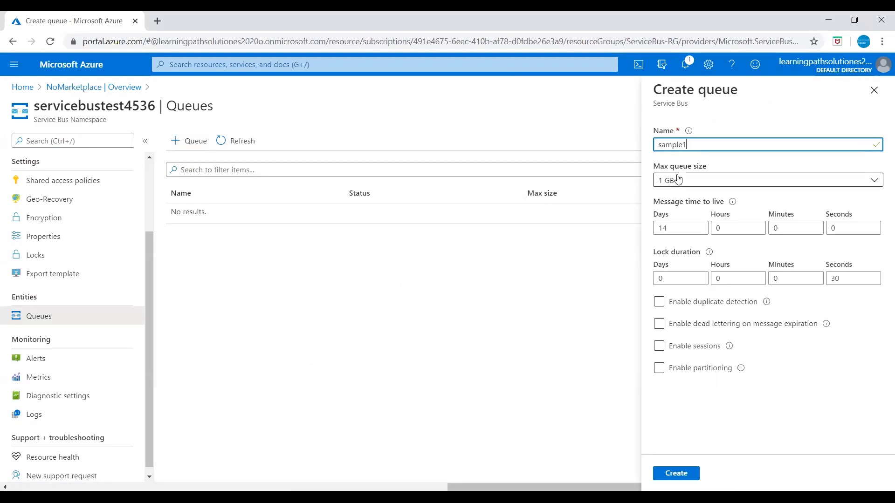
left_click(698, 181)
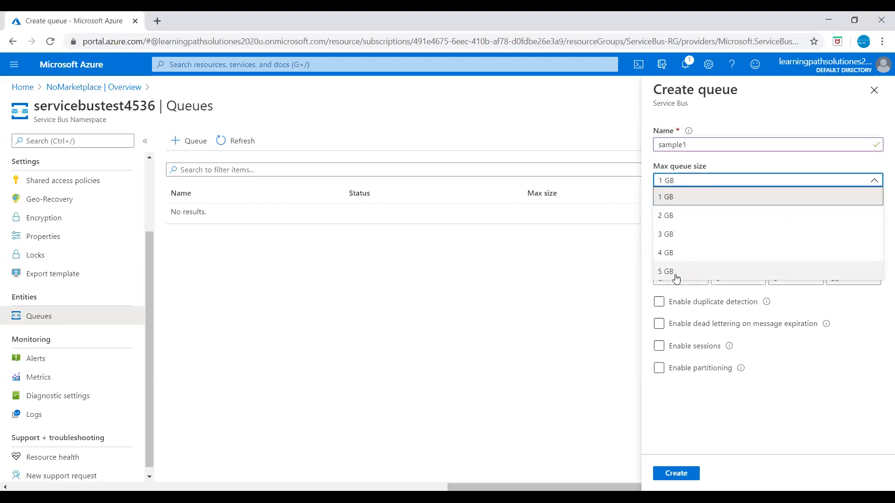
left_click(666, 196)
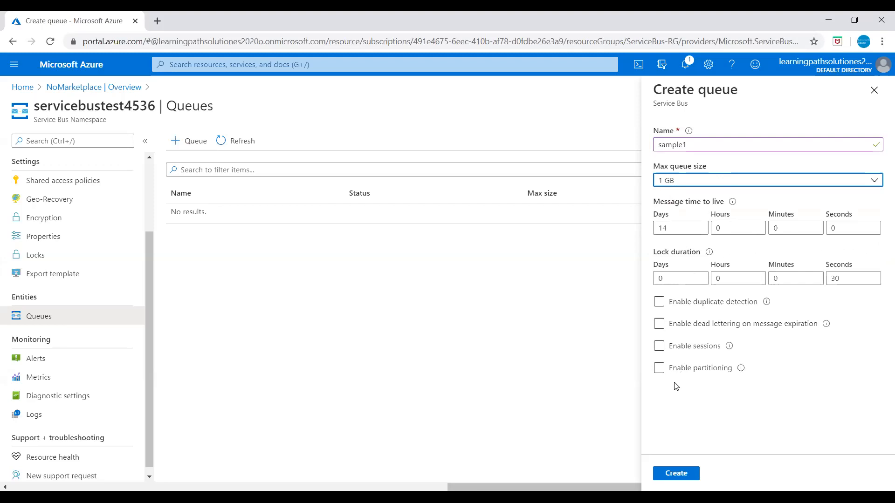
Create the sample1 queue with only partitioning enabled among the optional features, and open it from the queue list
left_click(663, 306)
left_click(708, 308)
left_click(716, 328)
left_click(660, 369)
left_click(660, 369)
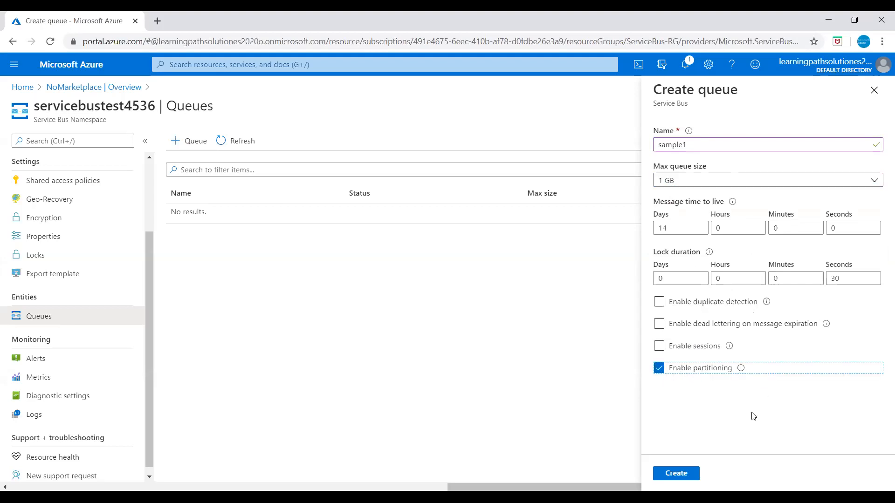
left_click(686, 478)
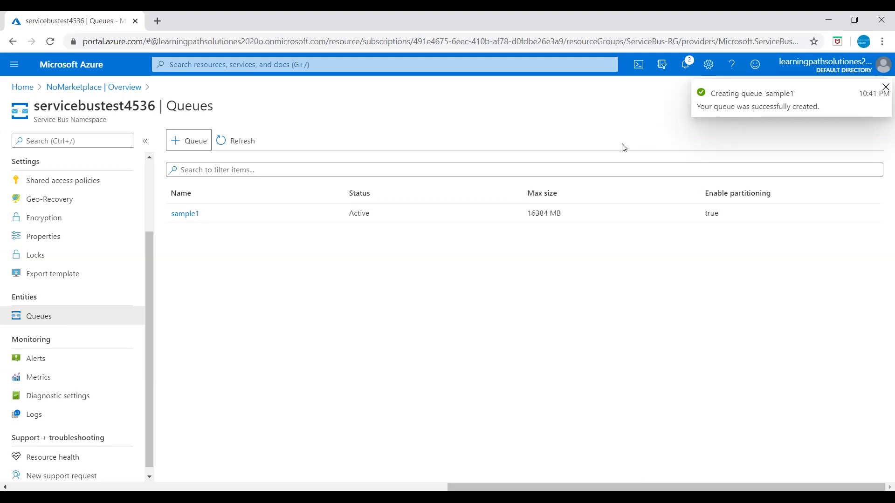
left_click(185, 214)
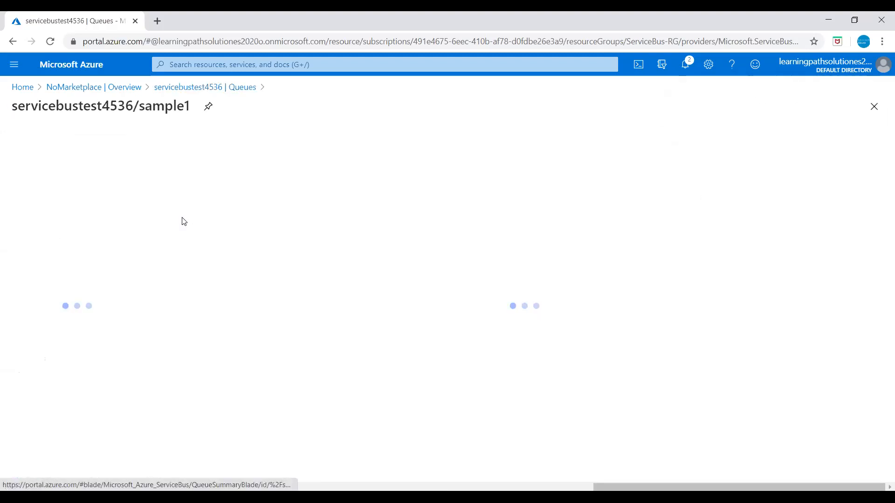